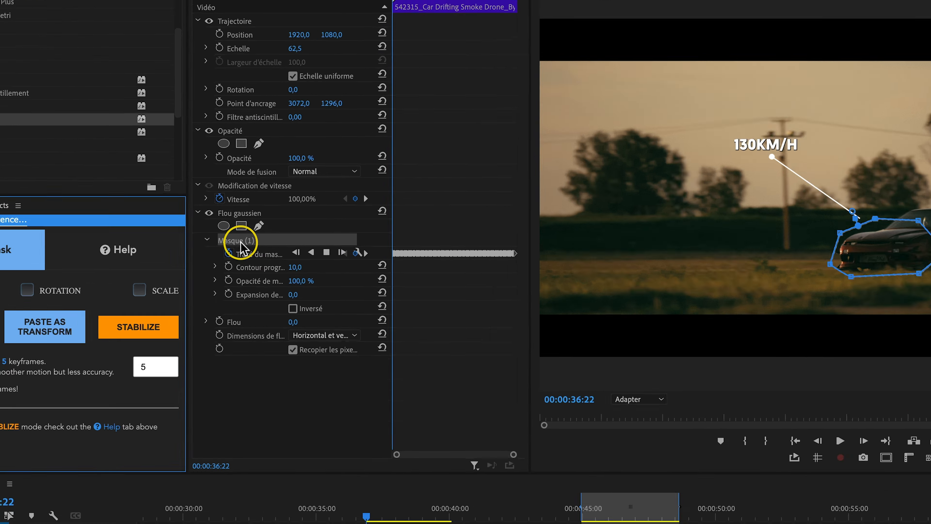
Copy Masque (1) of the car clip's Flou gaussien effect and read its keyframes into Auto Motion Tracker For Objects from the clipboard
{"action": "right_click", "coordinate": [270, 241]}
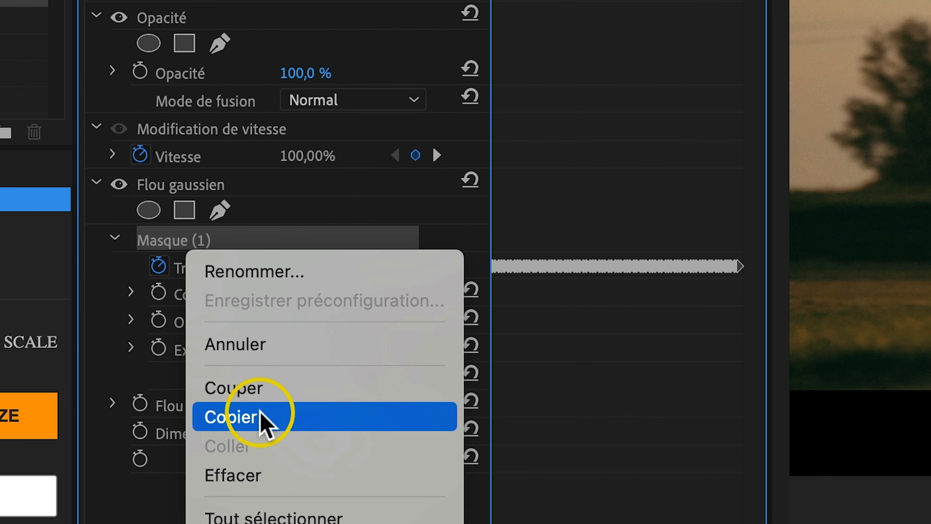
{"action": "left_click", "coordinate": [261, 418]}
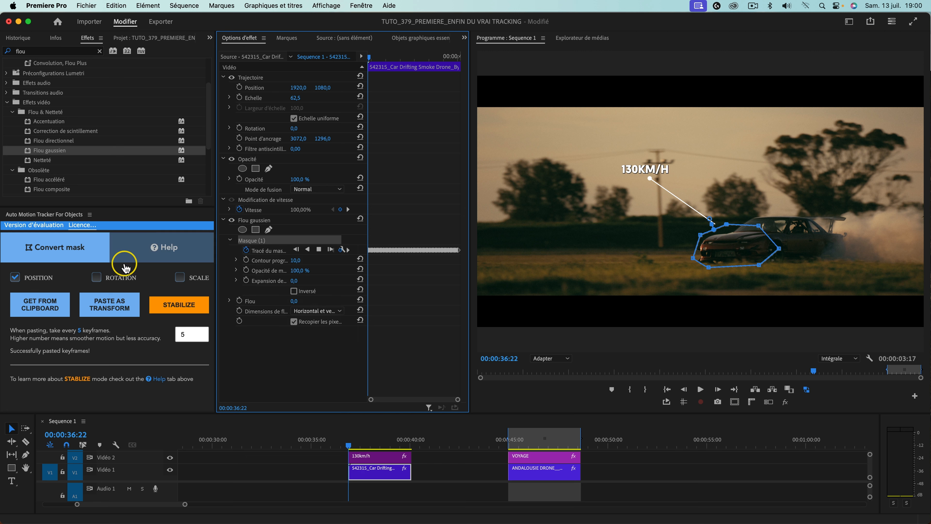
{"action": "left_click", "coordinate": [43, 315]}
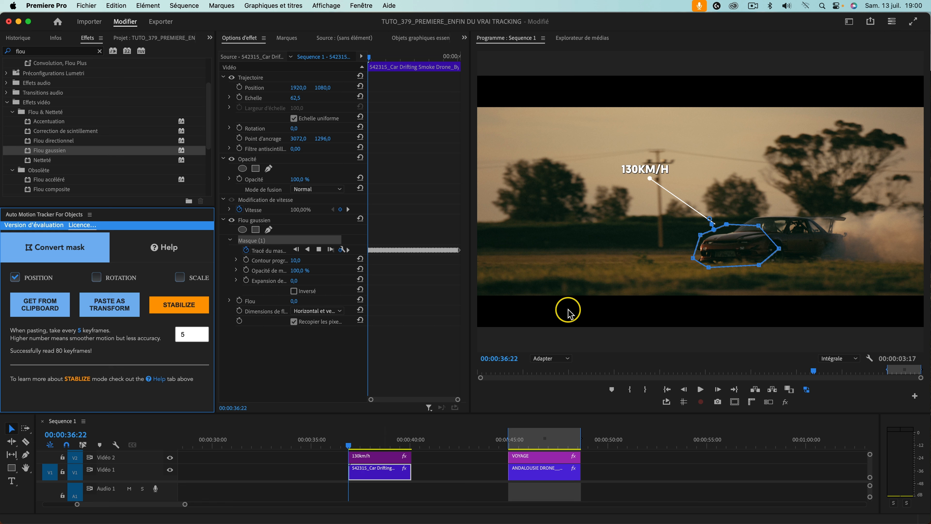
Toggle the 130km/h title off and back on, and paste the tracked position keyframes onto it as a transform
{"action": "left_click", "coordinate": [361, 460]}
{"action": "key", "text": "shift+super+e"}
{"action": "left_click", "coordinate": [448, 464]}
{"action": "left_click", "coordinate": [370, 456]}
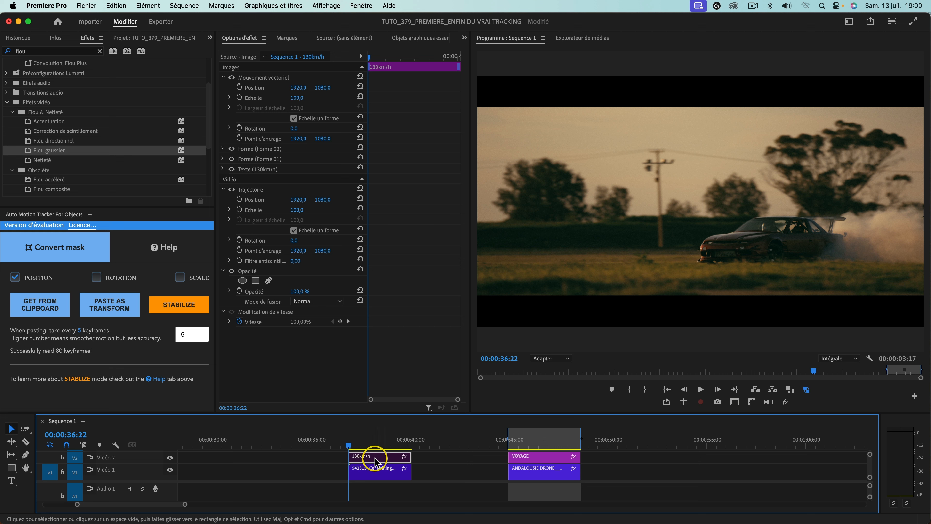
{"action": "key", "text": "shift+super+e"}
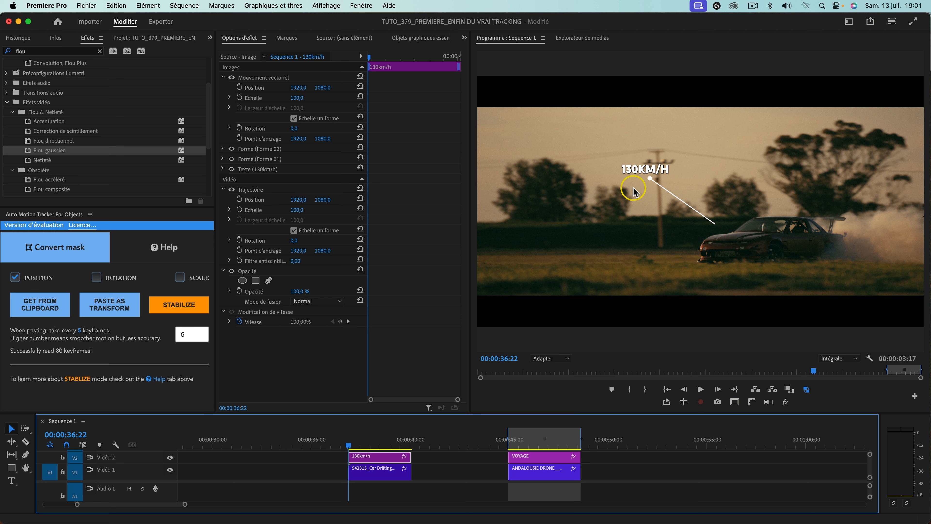
{"action": "left_click", "coordinate": [118, 308]}
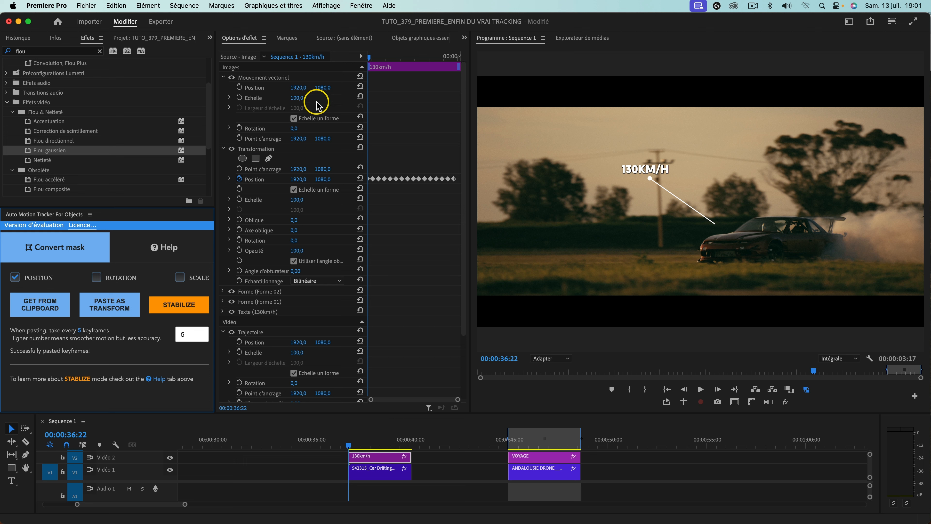
Select the title's Transformation effect and play back the car shot to check how the title follows the car
{"action": "left_click", "coordinate": [258, 150]}
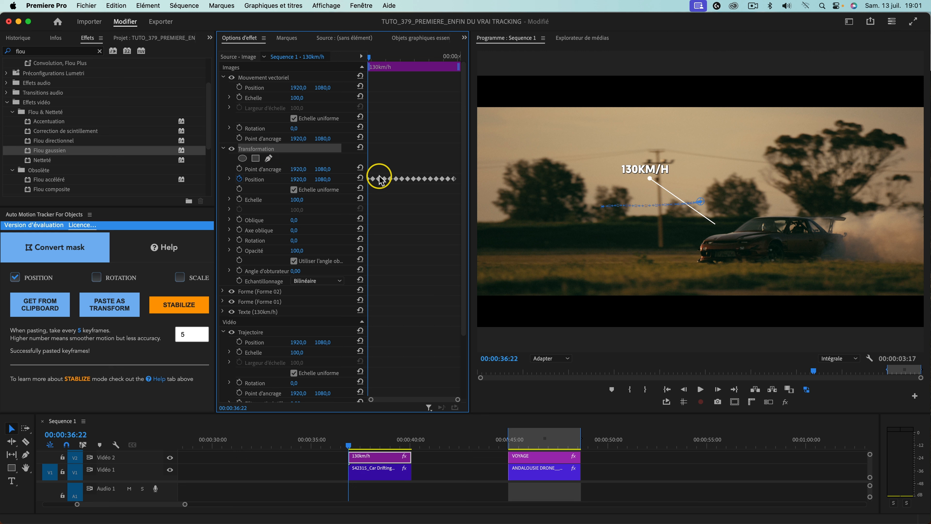
{"action": "mouse_move", "coordinate": [352, 445]}
{"action": "left_mouse_down"}
{"action": "mouse_move", "coordinate": [397, 444]}
{"action": "mouse_move", "coordinate": [357, 443]}
{"action": "left_mouse_up"}
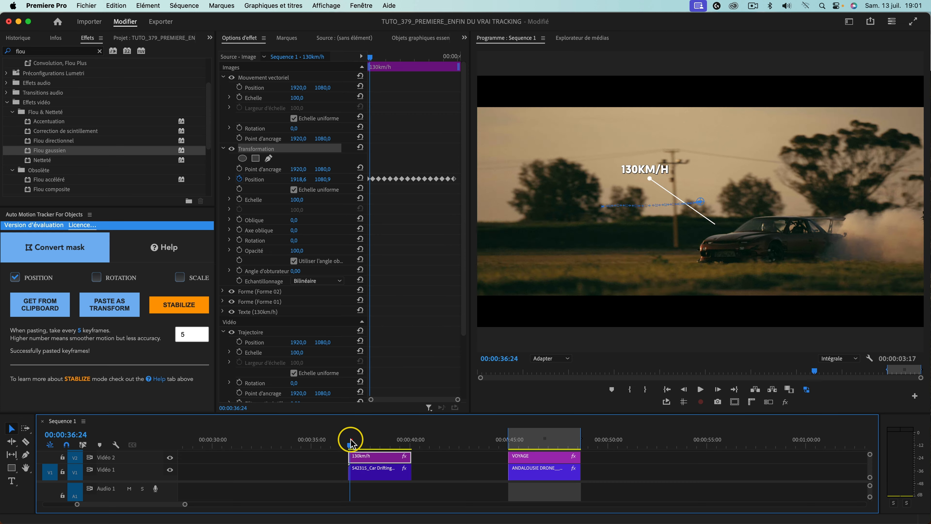
{"action": "key", "text": "space"}
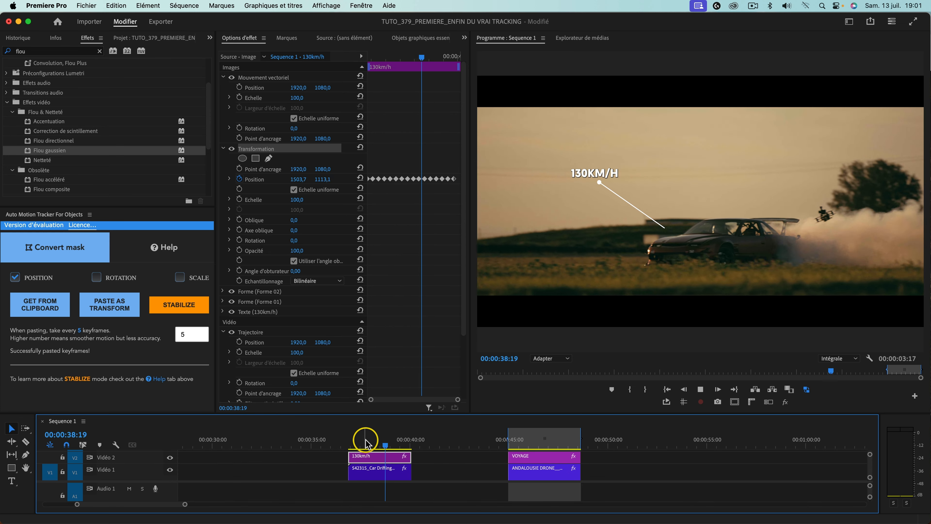
{"action": "key", "text": "space"}
{"action": "left_click_drag", "start_coordinate": [359, 442], "coordinate": [352, 442]}
{"action": "key", "text": "space"}
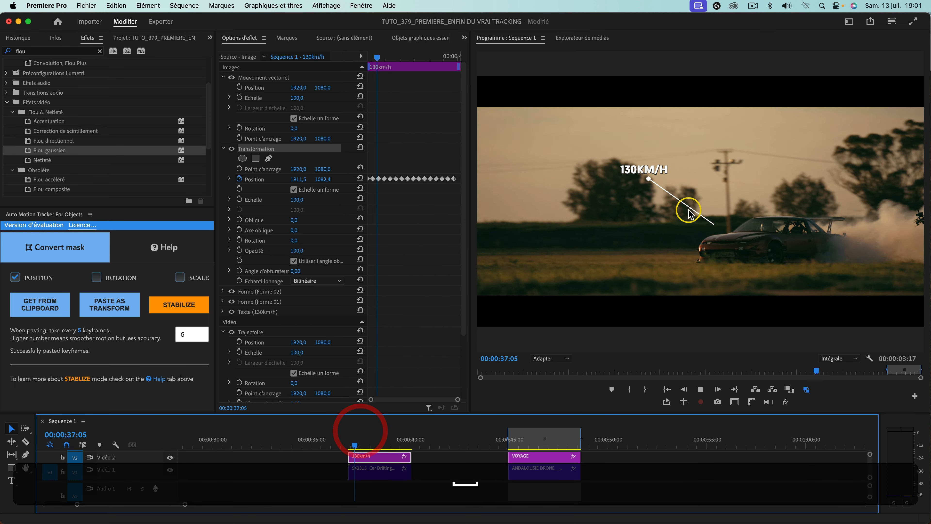
{"action": "key", "text": "space"}
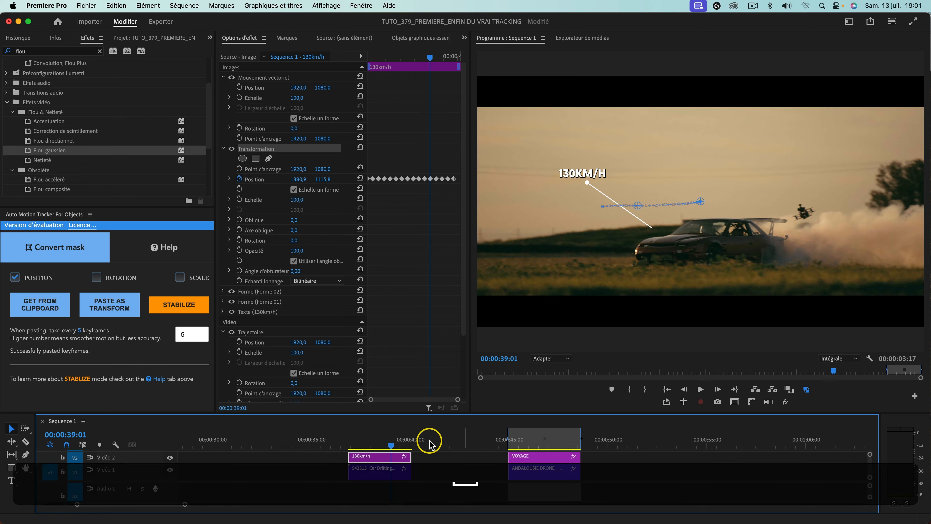
Set the Transformation effect's anchor point to 1762, 1098 at 00:00:37:10 and play the shot to check the title's offset
{"action": "left_click_drag", "start_coordinate": [372, 444], "coordinate": [359, 442]}
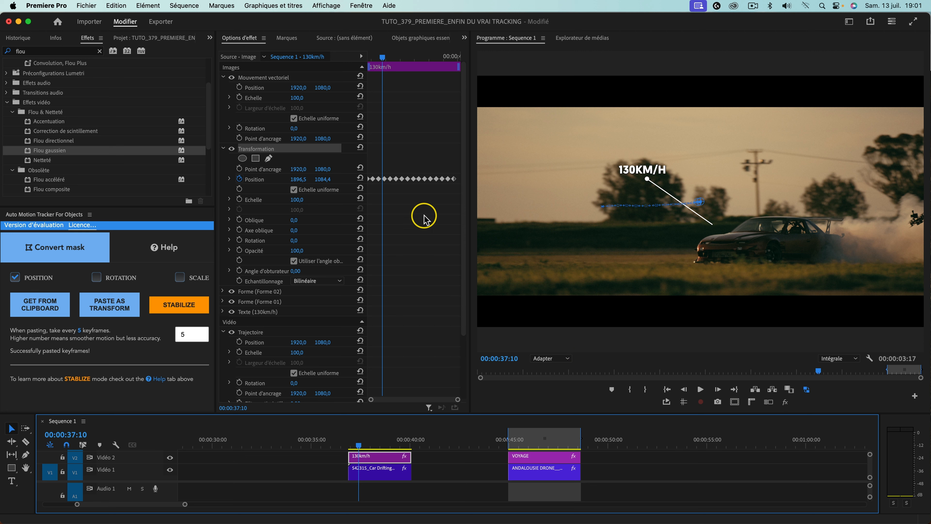
{"action": "mouse_move", "coordinate": [325, 170]}
{"action": "left_mouse_down"}
{"action": "mouse_move", "coordinate": [299, 169]}
{"action": "mouse_move", "coordinate": [333, 170]}
{"action": "left_mouse_up"}
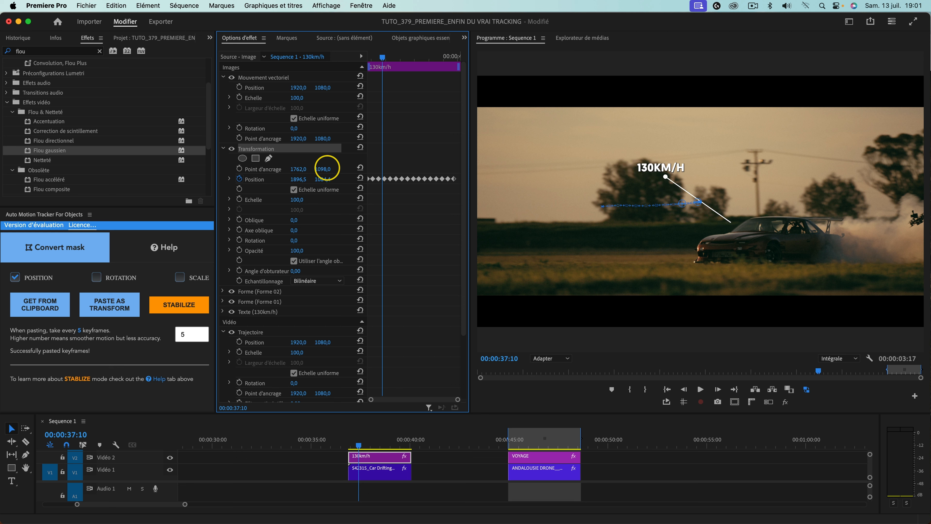
{"action": "left_click_drag", "start_coordinate": [358, 441], "coordinate": [363, 443]}
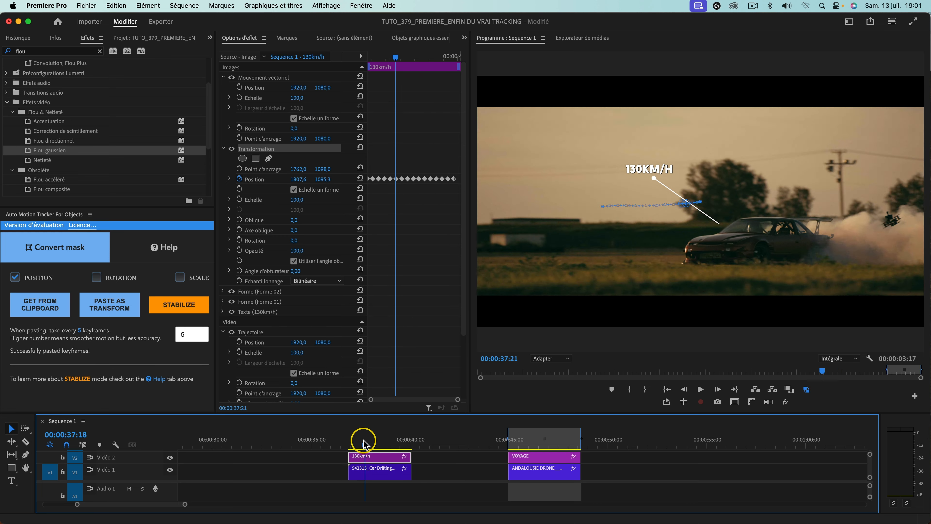
{"action": "key", "text": "space"}
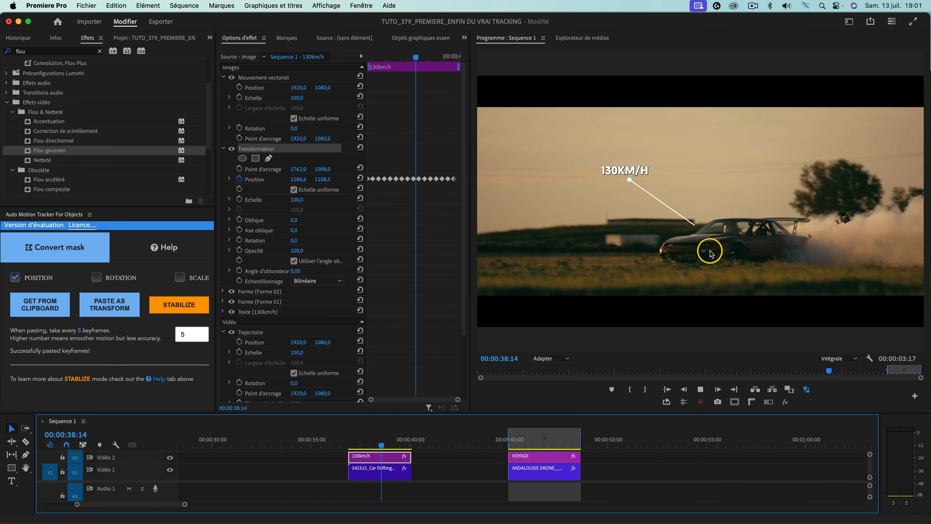
{"action": "key", "text": "space"}
Mark the in-to-out range around the 130km/h title and car clips and play it with loop playback on
{"action": "left_click", "coordinate": [381, 477], "text": "shift"}
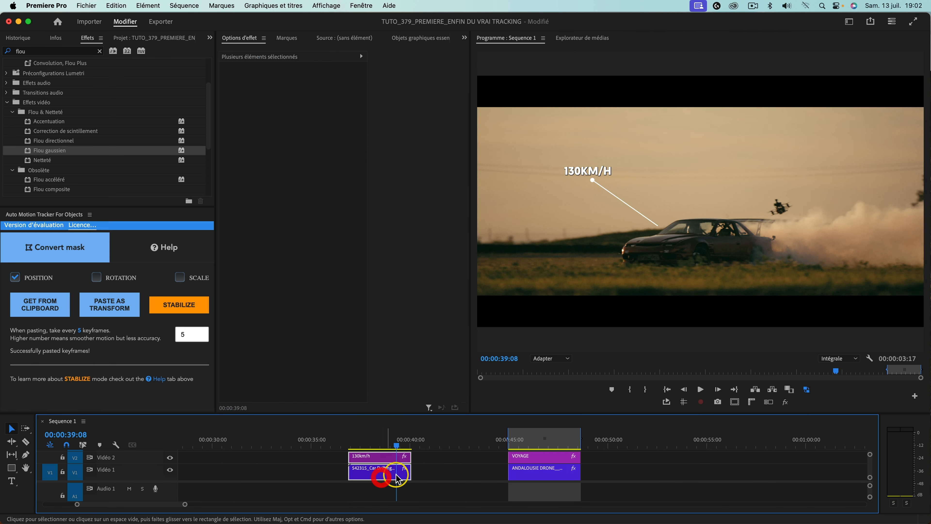
{"action": "left_click", "coordinate": [666, 401]}
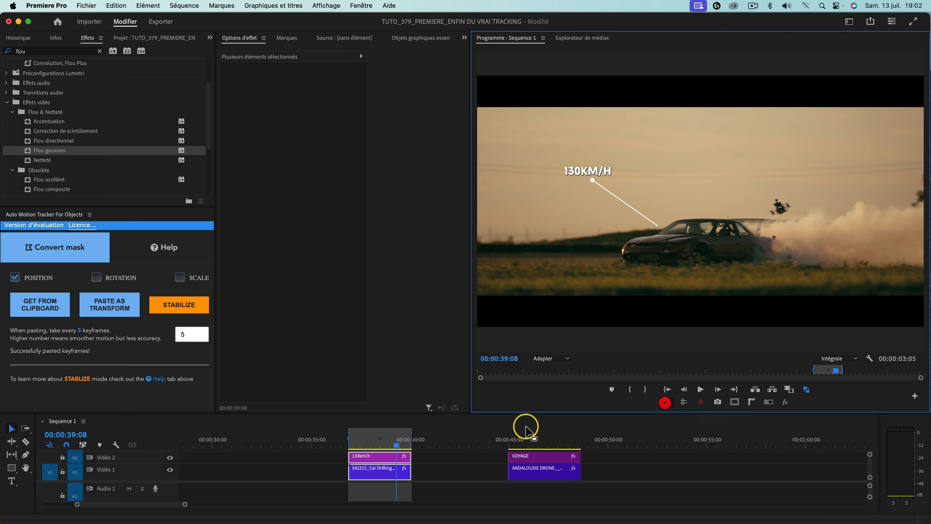
{"action": "key", "text": "space"}
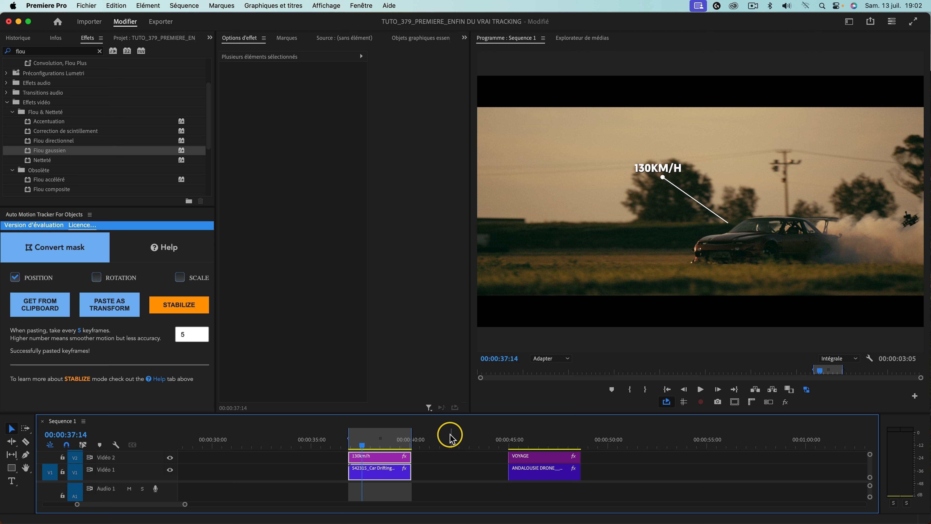
{"action": "left_click", "coordinate": [438, 456]}
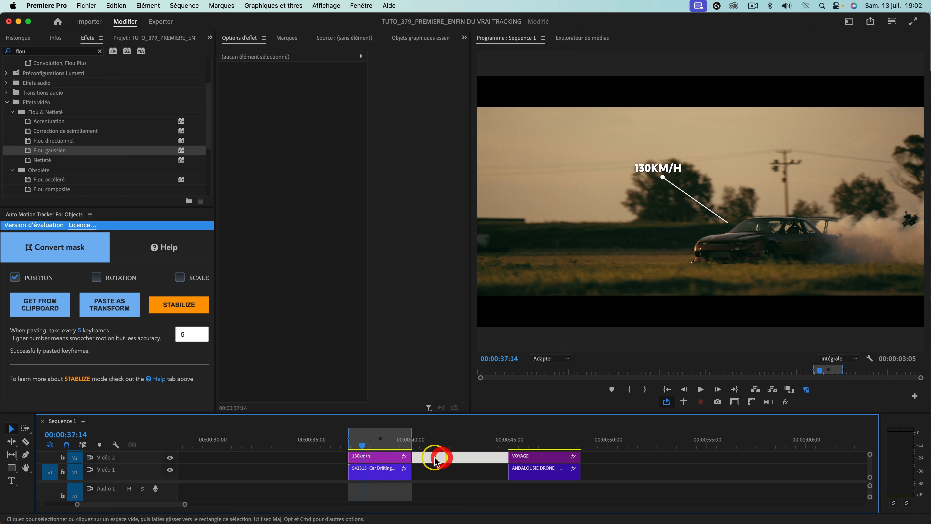
{"action": "left_click", "coordinate": [387, 476]}
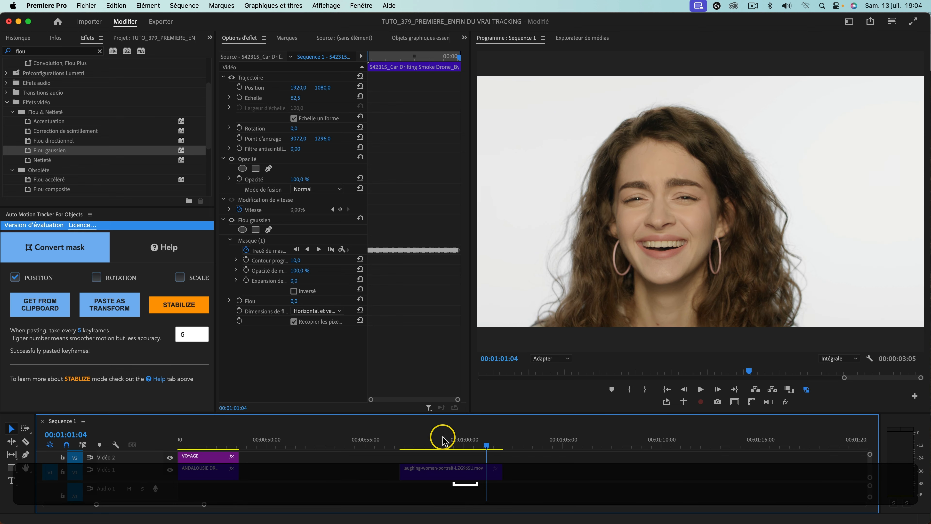
Place Clown Mask.I01.2k.png on Vidéo 2 above the start of the laughing-woman clip, at 00:00:56:19
{"action": "left_click", "coordinate": [424, 440]}
{"action": "left_click_drag", "start_coordinate": [424, 442], "coordinate": [400, 442]}
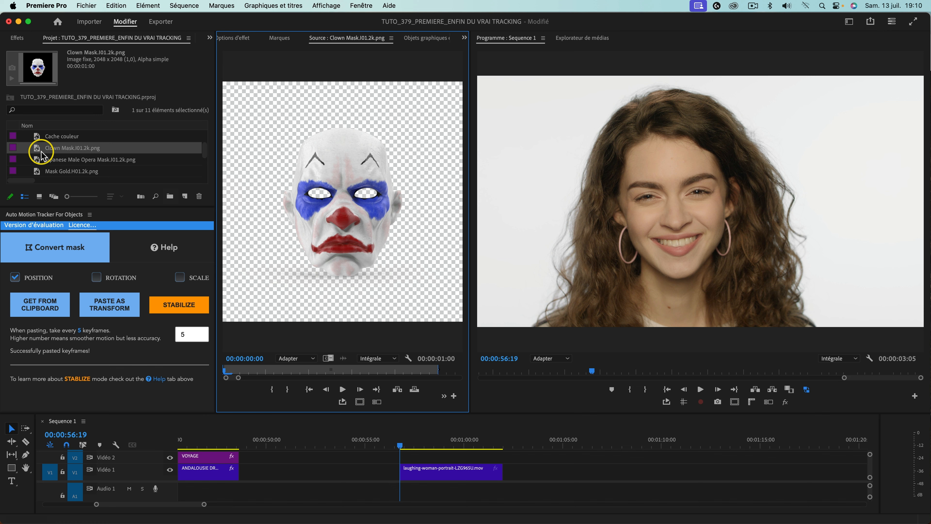
{"action": "left_click_drag", "start_coordinate": [38, 150], "coordinate": [407, 459]}
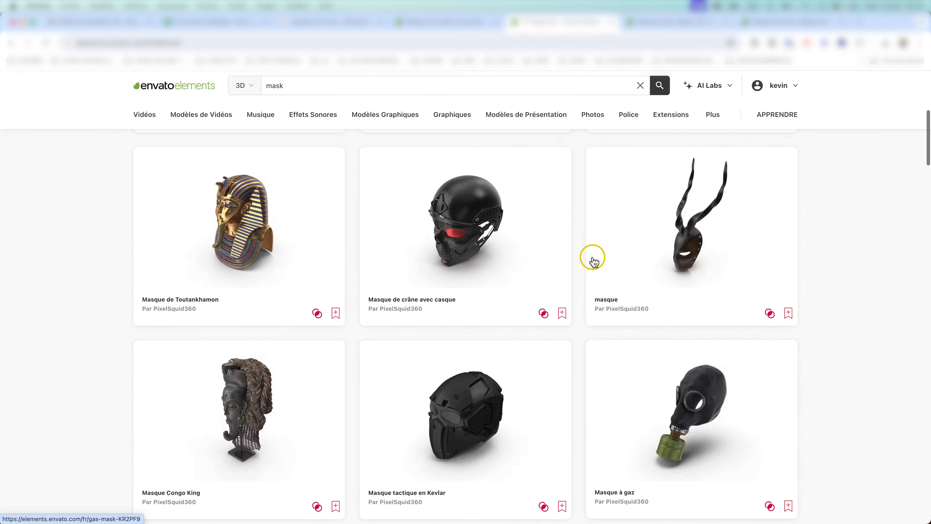
Browse the 3D mask results on Envato Elements, open the Masque de clown item and show its 360° preview
{"action": "scroll", "coordinate": [590, 257], "scroll_direction": "up", "scroll_amount": 7}
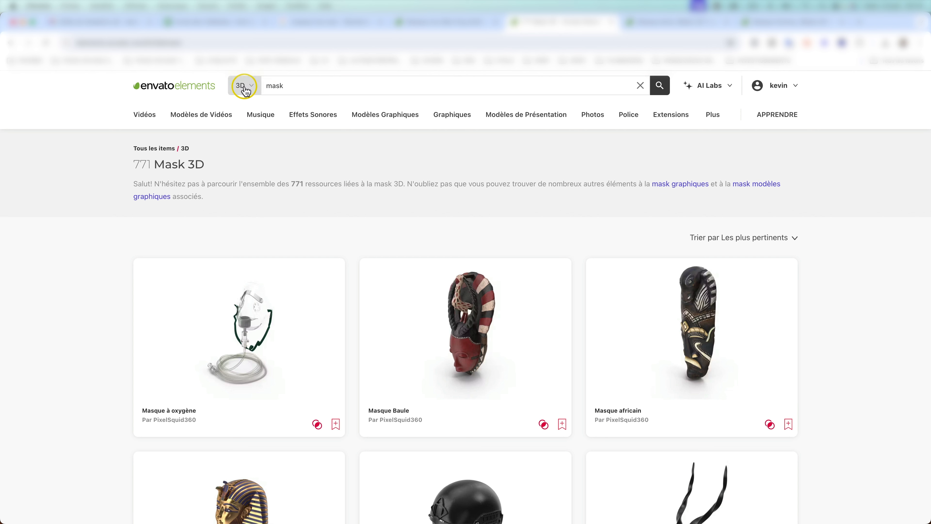
{"action": "scroll", "coordinate": [526, 205], "scroll_direction": "down", "scroll_amount": 20}
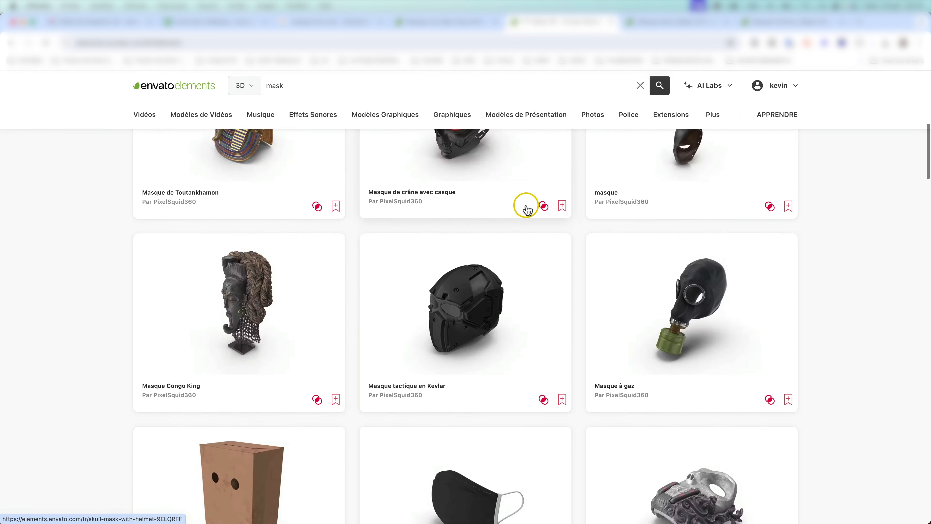
{"action": "scroll", "coordinate": [525, 206], "scroll_direction": "down", "scroll_amount": 5}
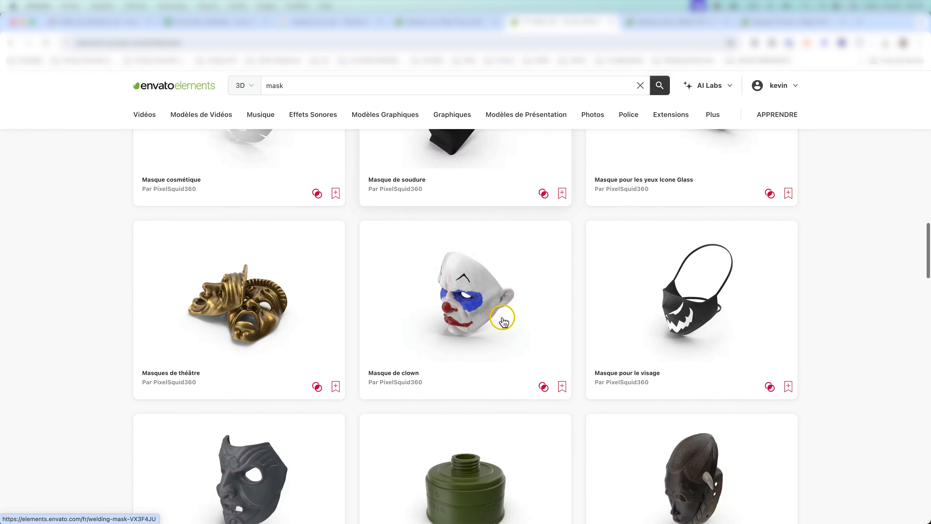
{"action": "left_click", "coordinate": [465, 309]}
{"action": "scroll", "coordinate": [493, 316], "scroll_direction": "down", "scroll_amount": 4}
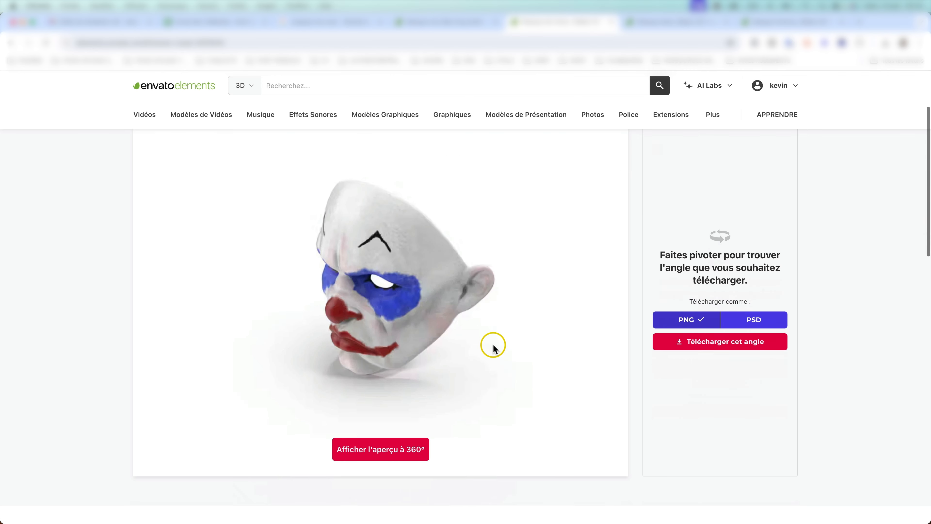
{"action": "left_click", "coordinate": [405, 413]}
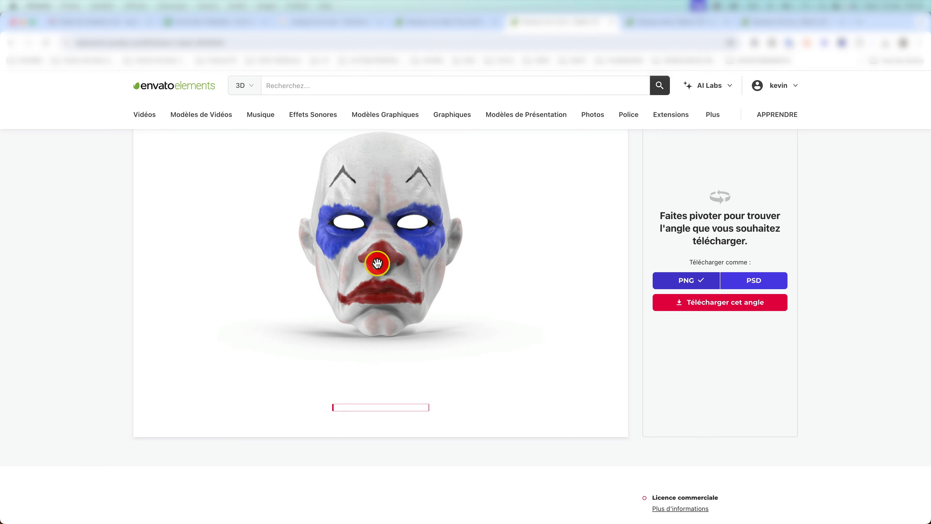
Download the clown mask's front-facing angle as a PSD and switch back to Premiere Pro
{"action": "key", "text": "ctrl+Up"}
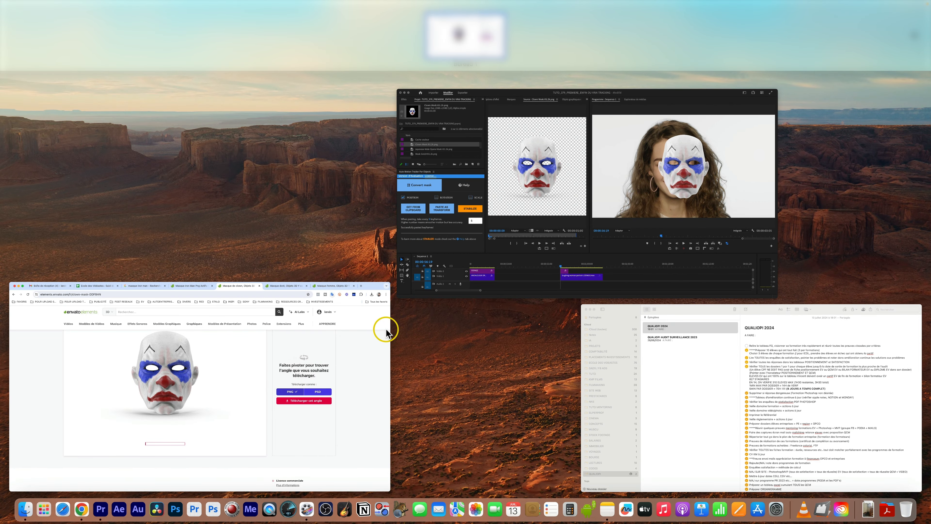
{"action": "left_click", "coordinate": [252, 387]}
{"action": "scroll", "coordinate": [392, 212], "scroll_direction": "up", "scroll_amount": 2}
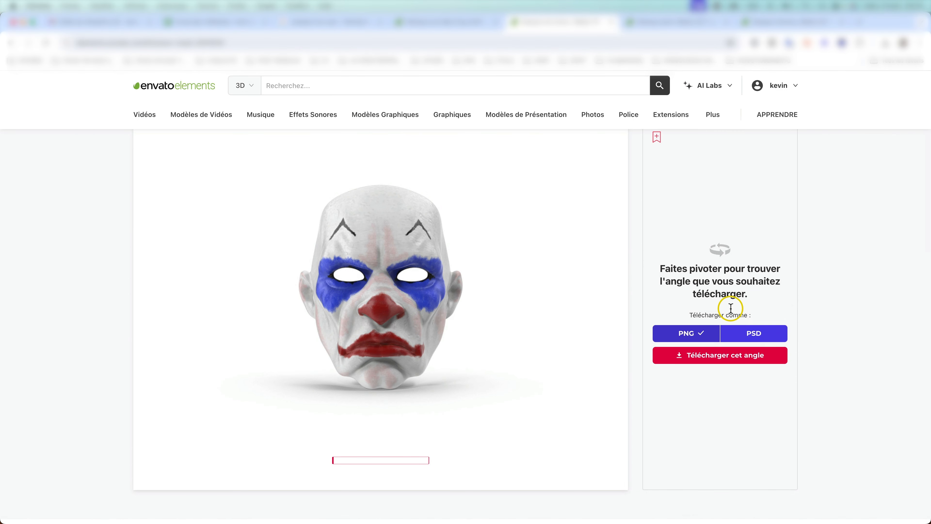
{"action": "left_click", "coordinate": [754, 334]}
{"action": "left_click", "coordinate": [717, 355]}
{"action": "key", "text": "ctrl+Up"}
{"action": "left_click", "coordinate": [698, 253]}
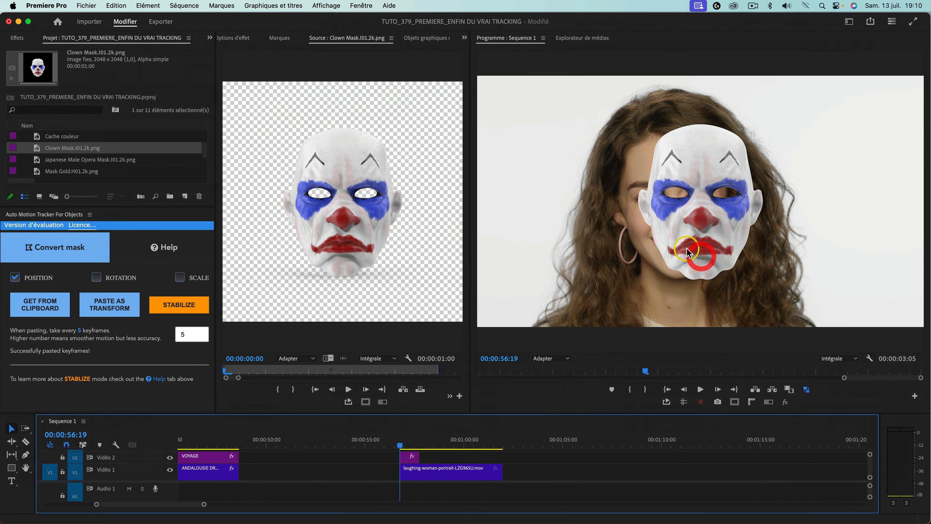
Fit the clown mask over the woman's face with position 1666, 1101, scale 119,5 and rotation -4°
{"action": "left_click", "coordinate": [411, 456]}
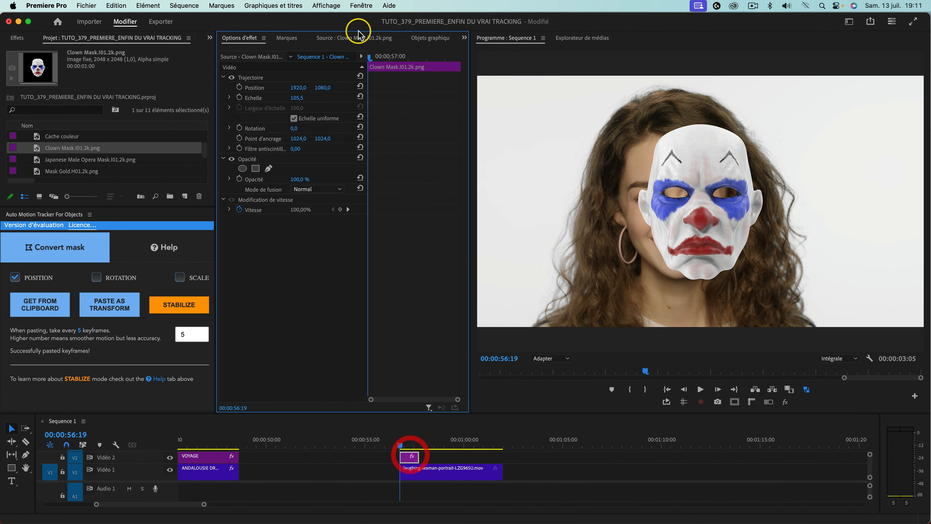
{"action": "mouse_move", "coordinate": [296, 103]}
{"action": "left_mouse_down"}
{"action": "mouse_move", "coordinate": [303, 96]}
{"action": "mouse_move", "coordinate": [292, 88]}
{"action": "mouse_move", "coordinate": [322, 87]}
{"action": "mouse_move", "coordinate": [296, 96]}
{"action": "left_mouse_up"}
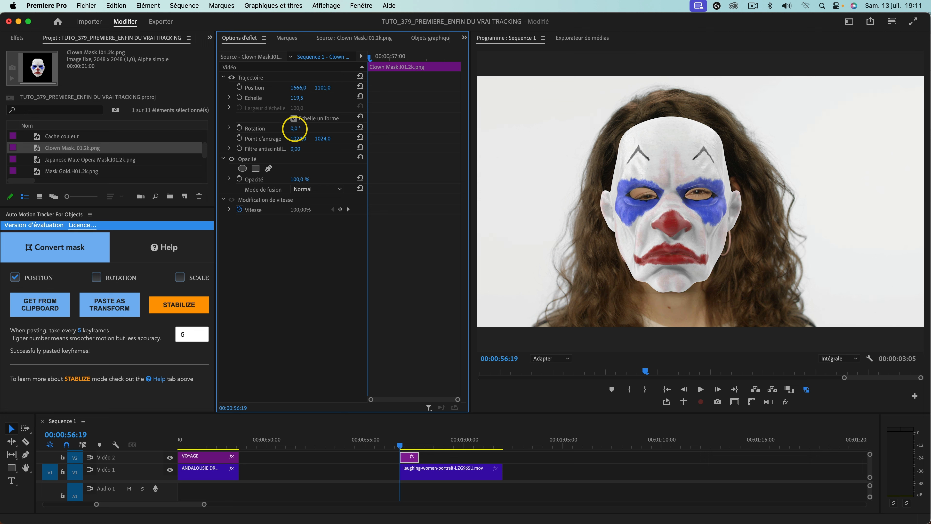
{"action": "left_click_drag", "start_coordinate": [294, 128], "coordinate": [292, 128]}
Extend the clown mask clip to the end of the laughing-woman clip and disable it
{"action": "left_click_drag", "start_coordinate": [417, 457], "coordinate": [502, 450]}
{"action": "left_click", "coordinate": [447, 455]}
{"action": "key", "text": "shift+super+e"}
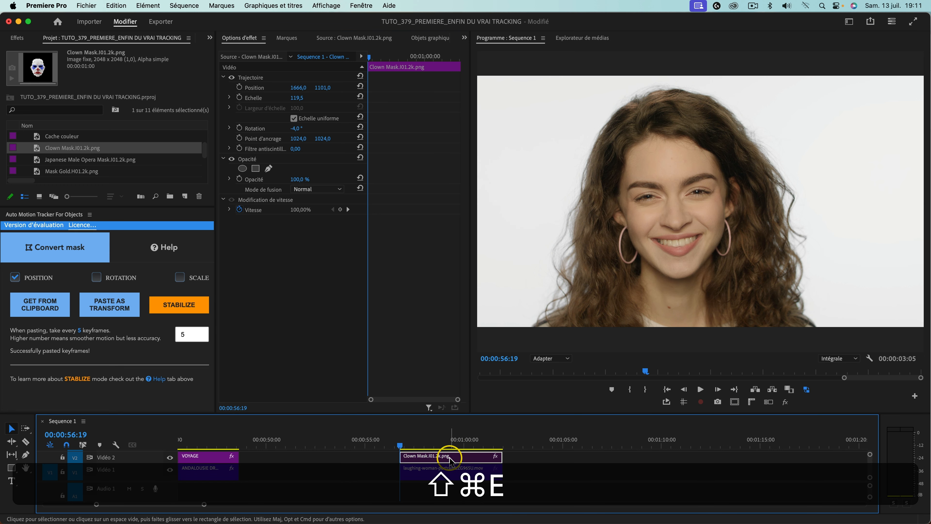
Add the Flou gaussien effect to the laughing-woman clip on Vidéo 1
{"action": "left_click", "coordinate": [440, 477]}
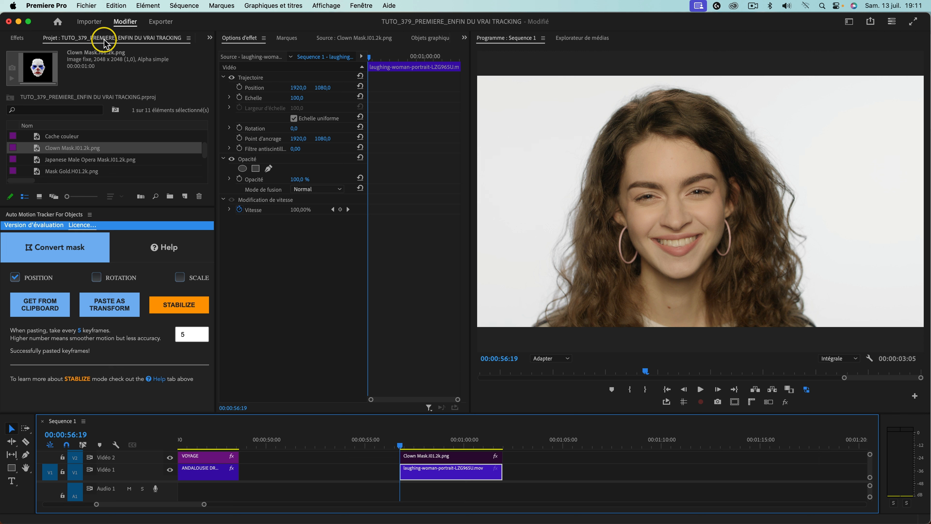
{"action": "left_click", "coordinate": [15, 38]}
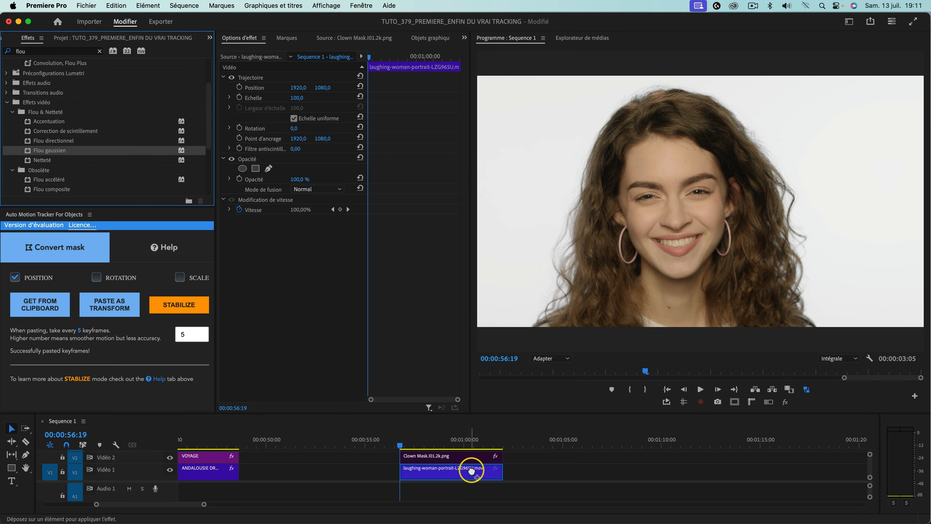